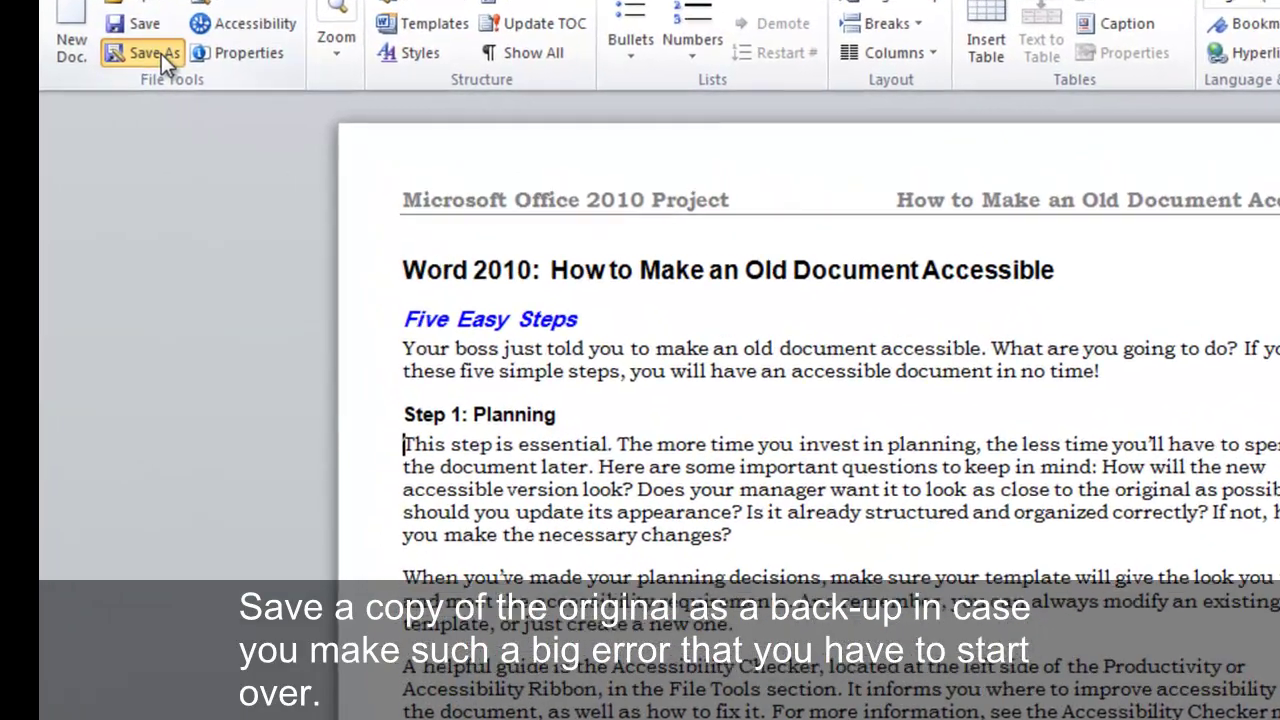
Save a copy in the Back-up files folder with 'Old_' prefixed to the file name
click(232, 77)
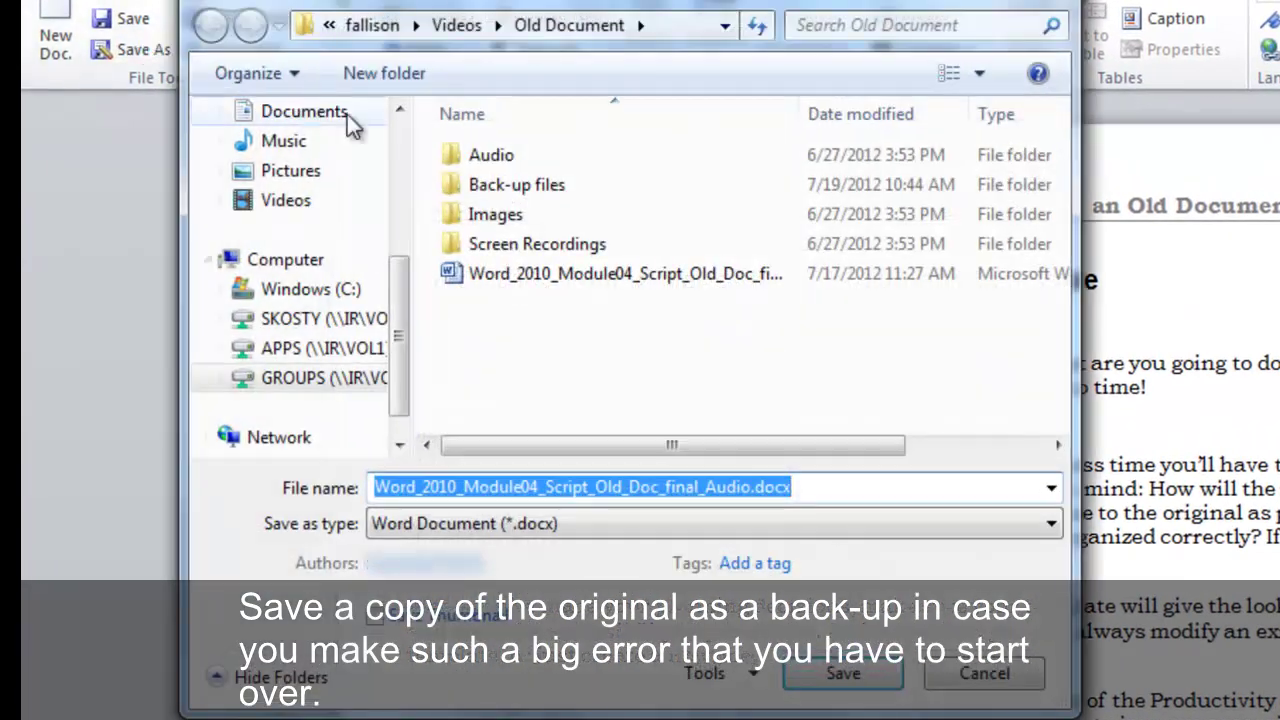
double_click(478, 188)
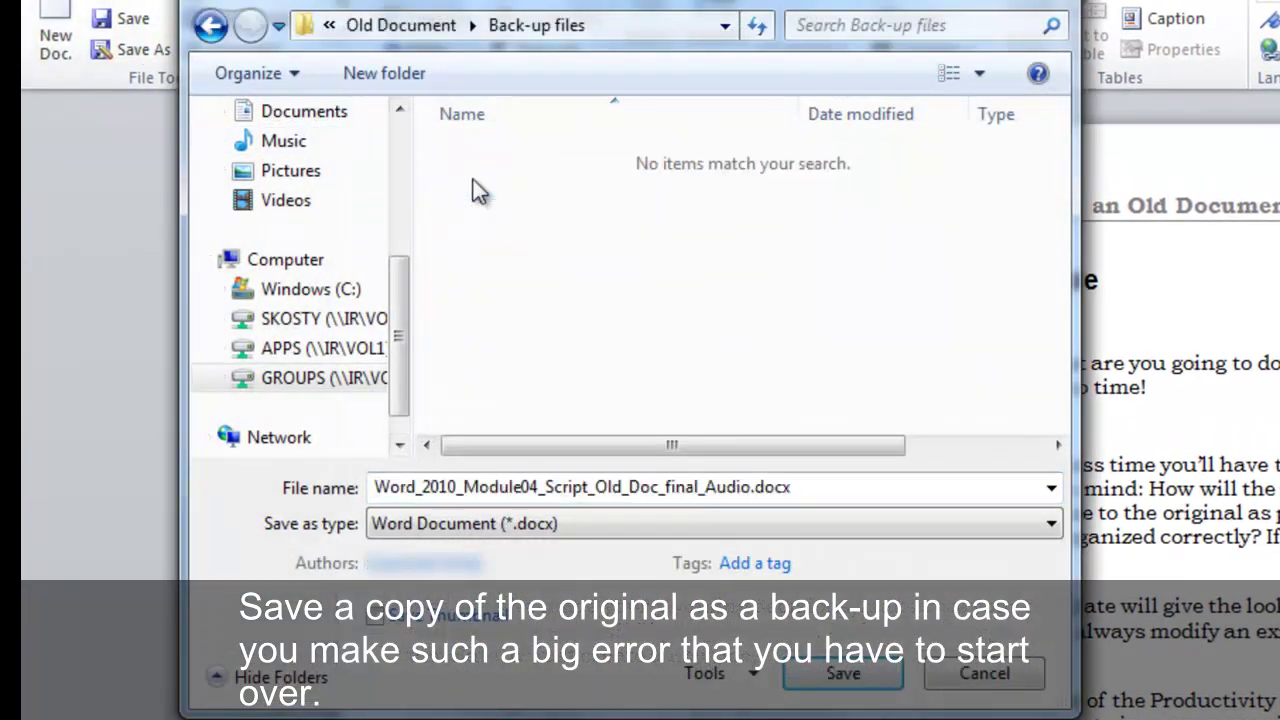
click(380, 487)
click(380, 487)
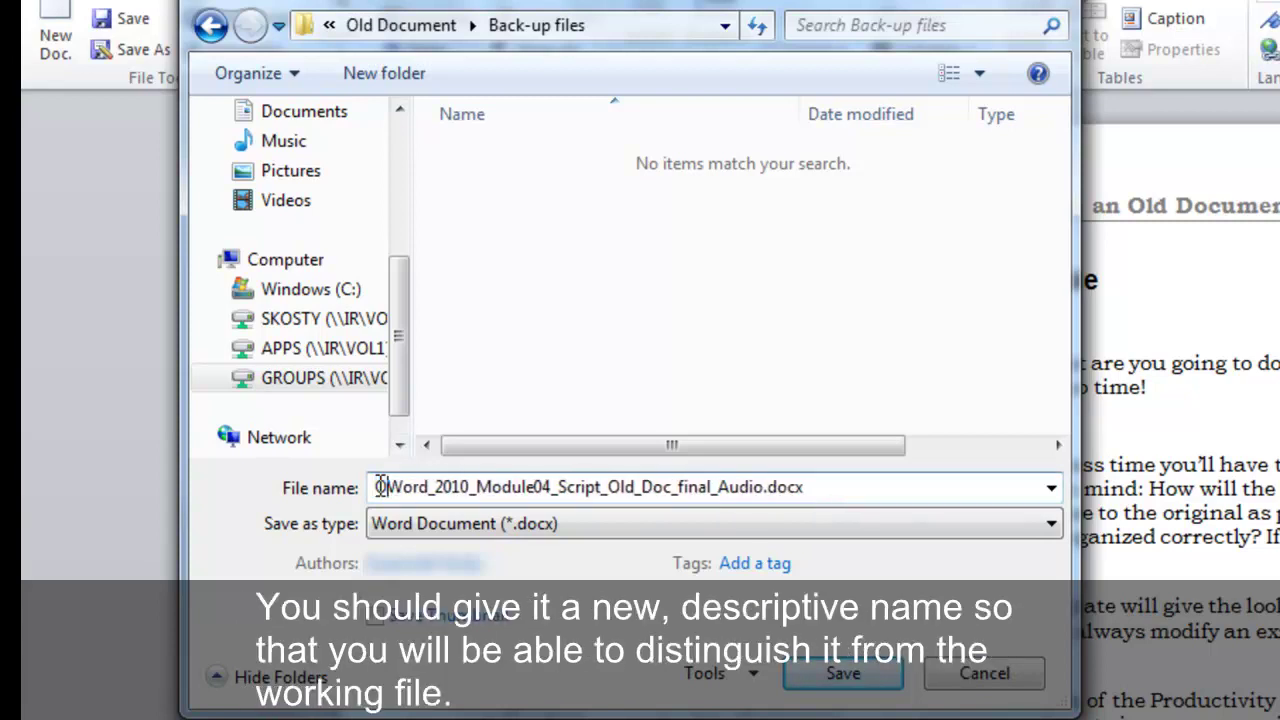
text(Old_)
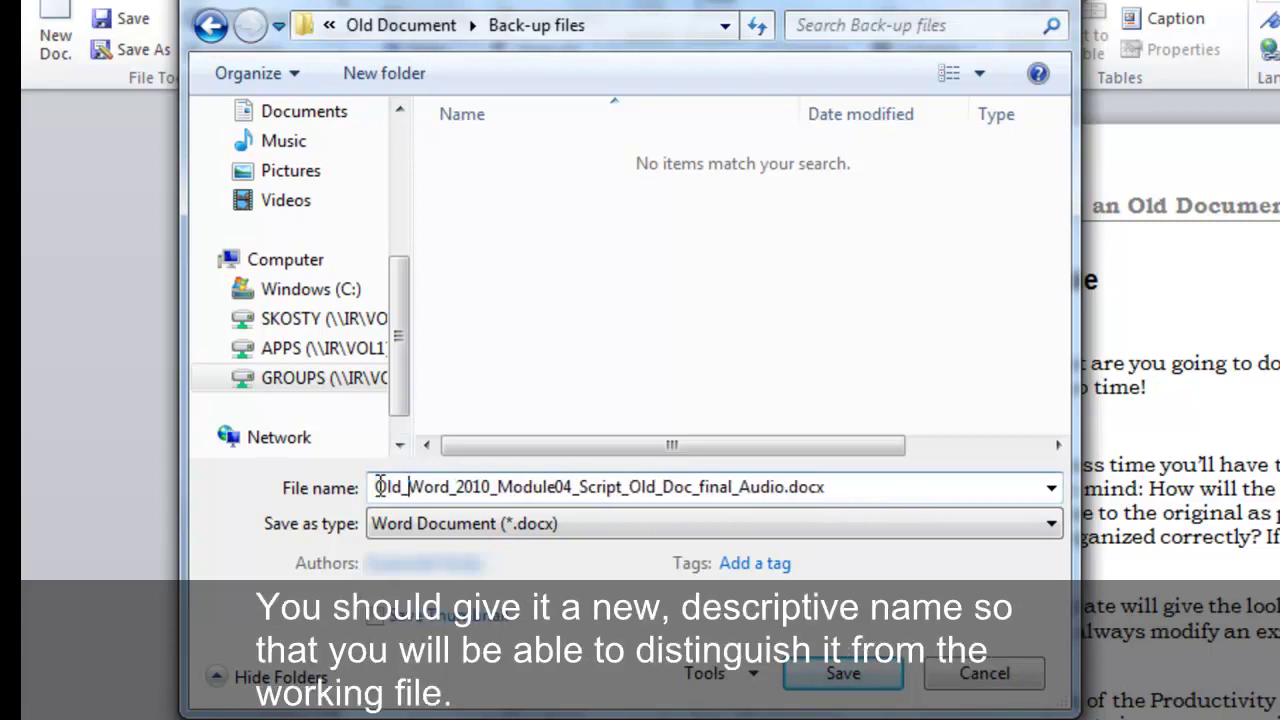
click(843, 672)
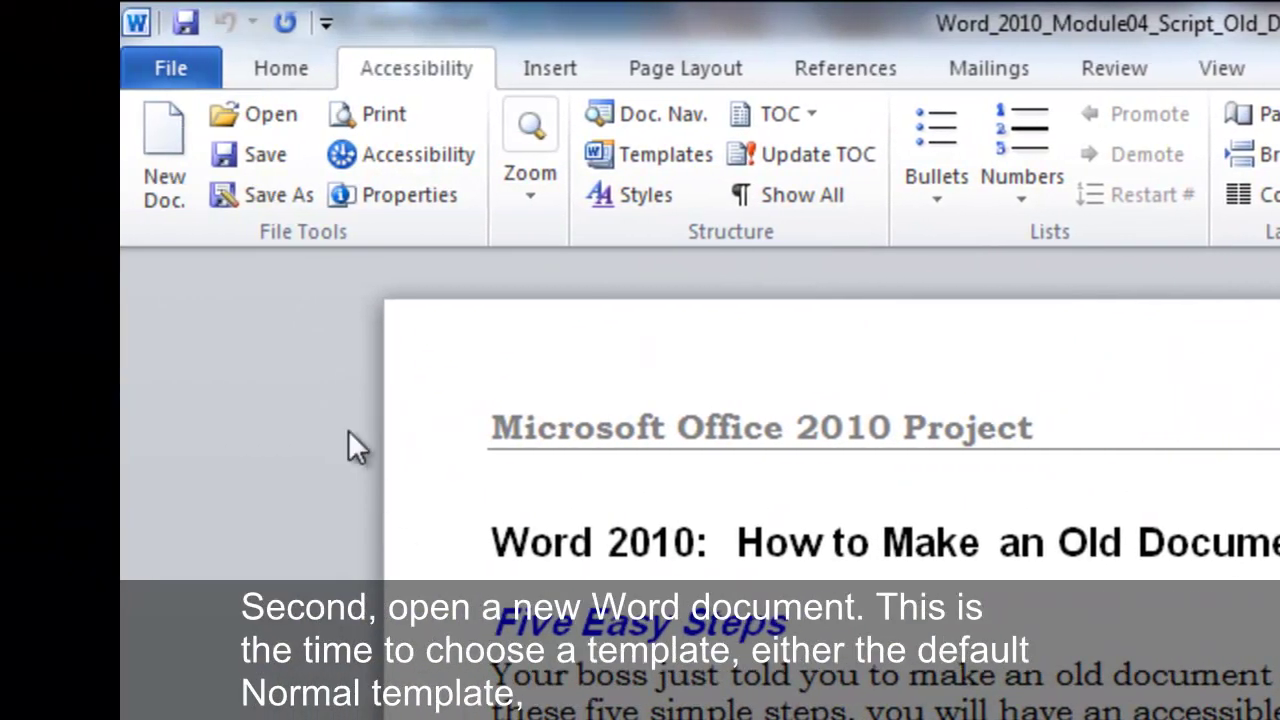
Check My templates, then create a new Blank document instead
click(188, 198)
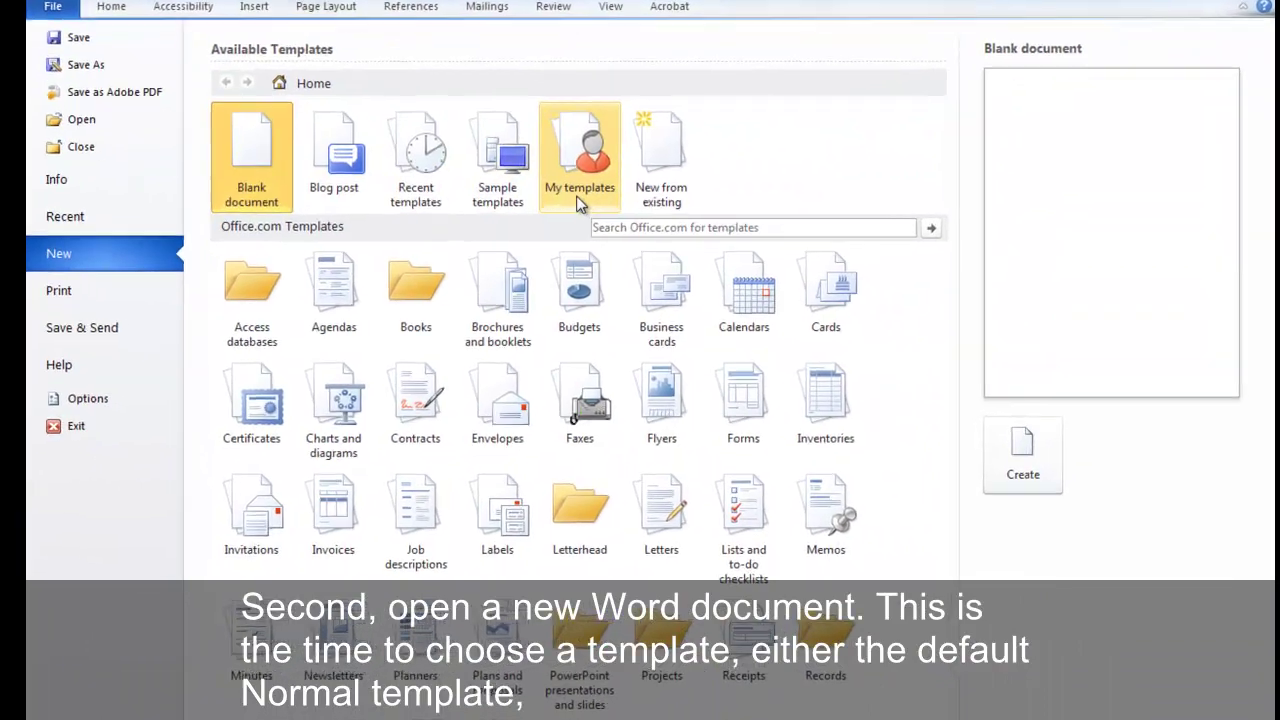
click(589, 195)
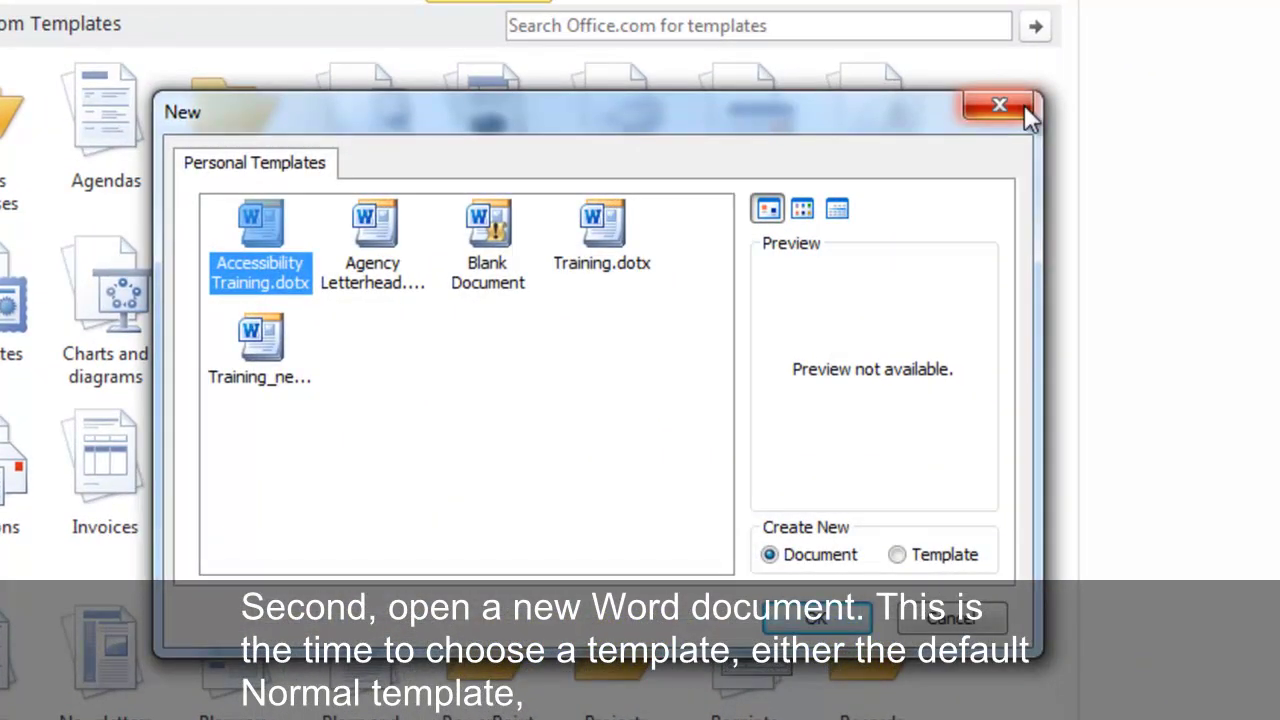
click(1023, 108)
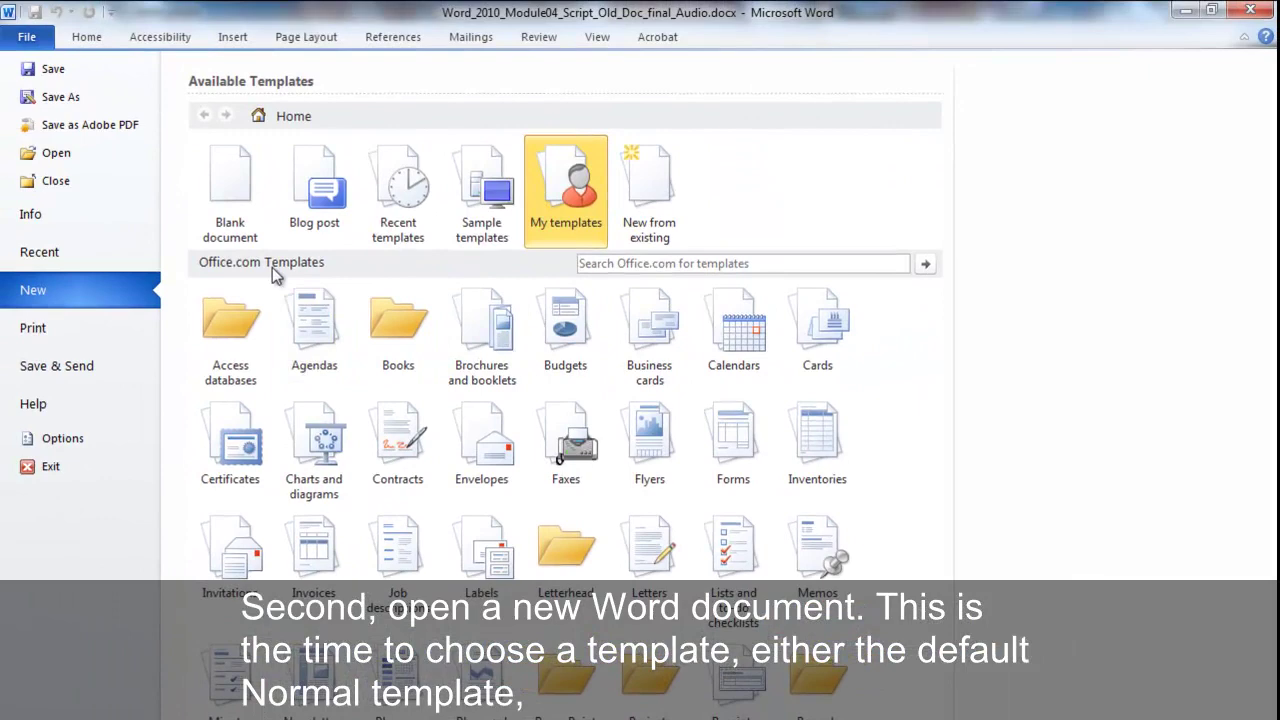
double_click(233, 234)
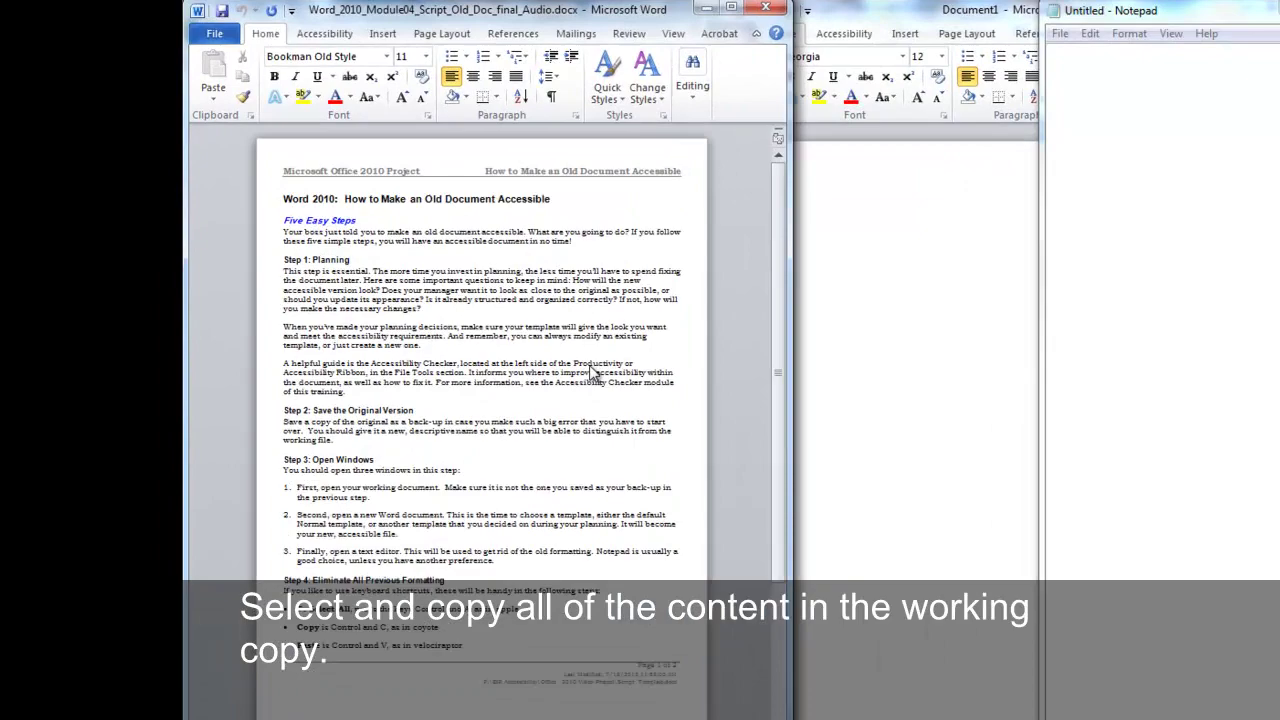
Copy all of the working document's text into Notepad as plain text, then select it all there
key(ctrl+a)
key(ctrl+c)
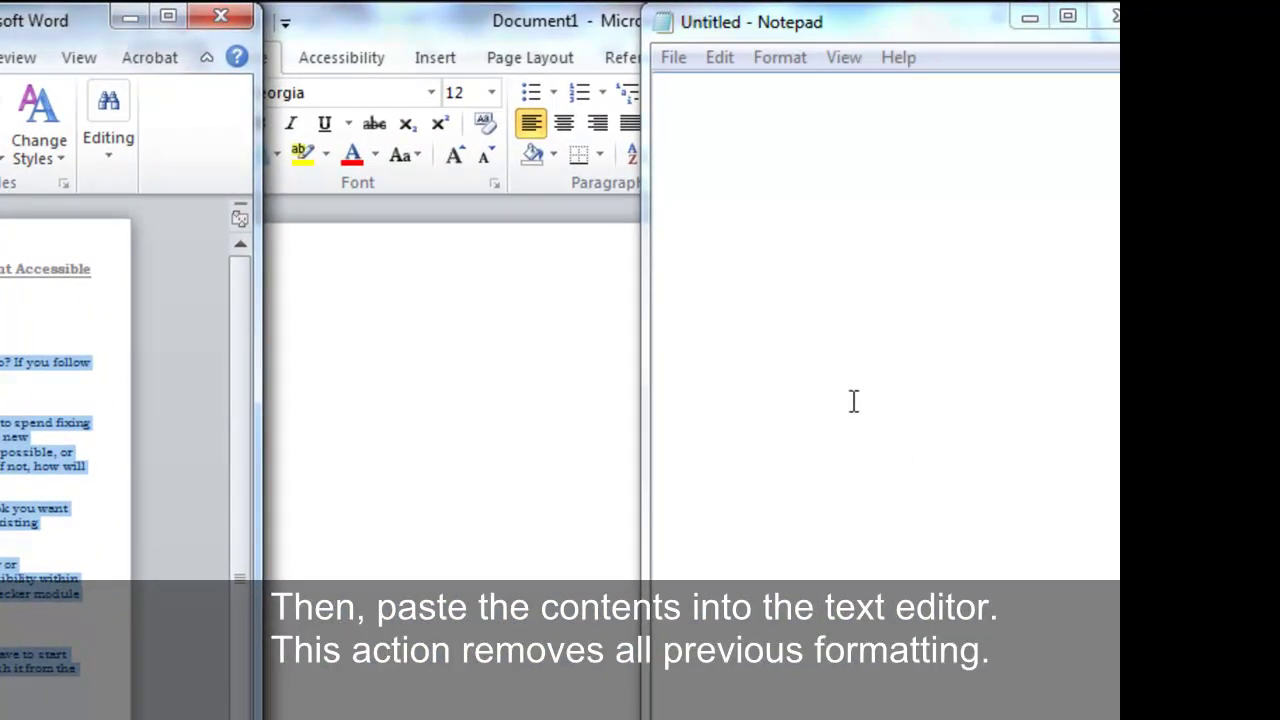
click(826, 333)
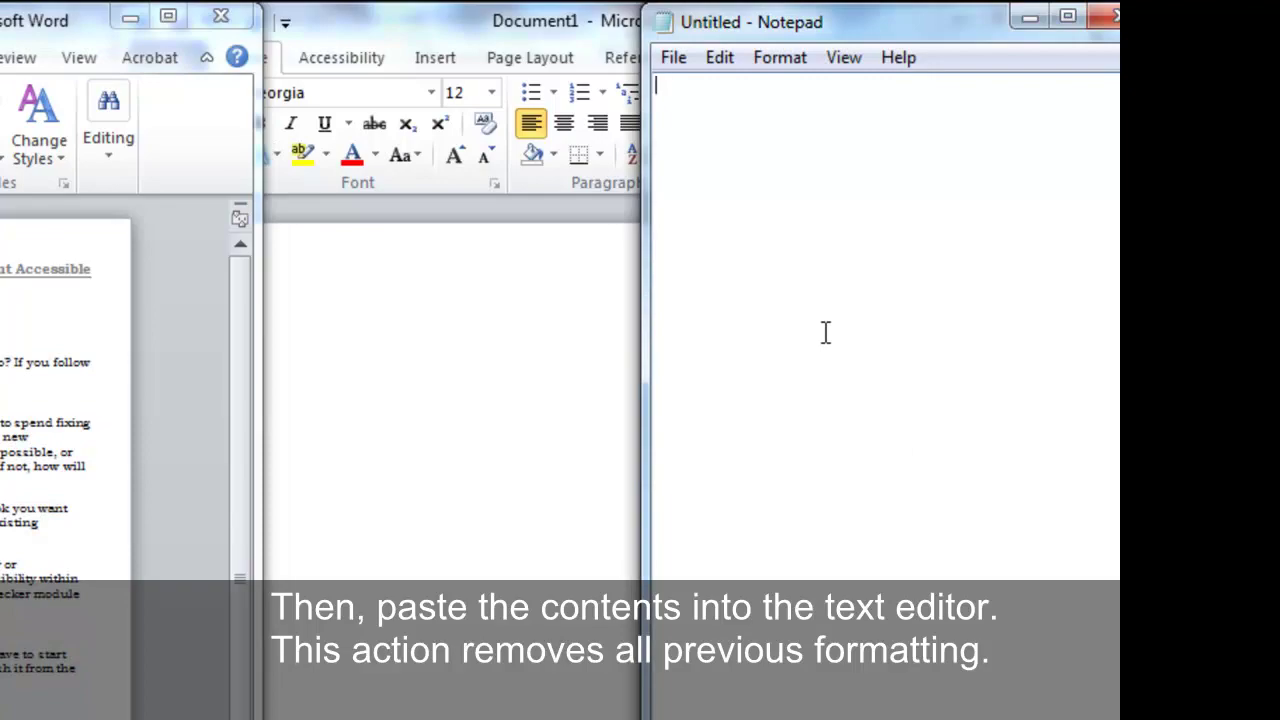
key(ctrl+v)
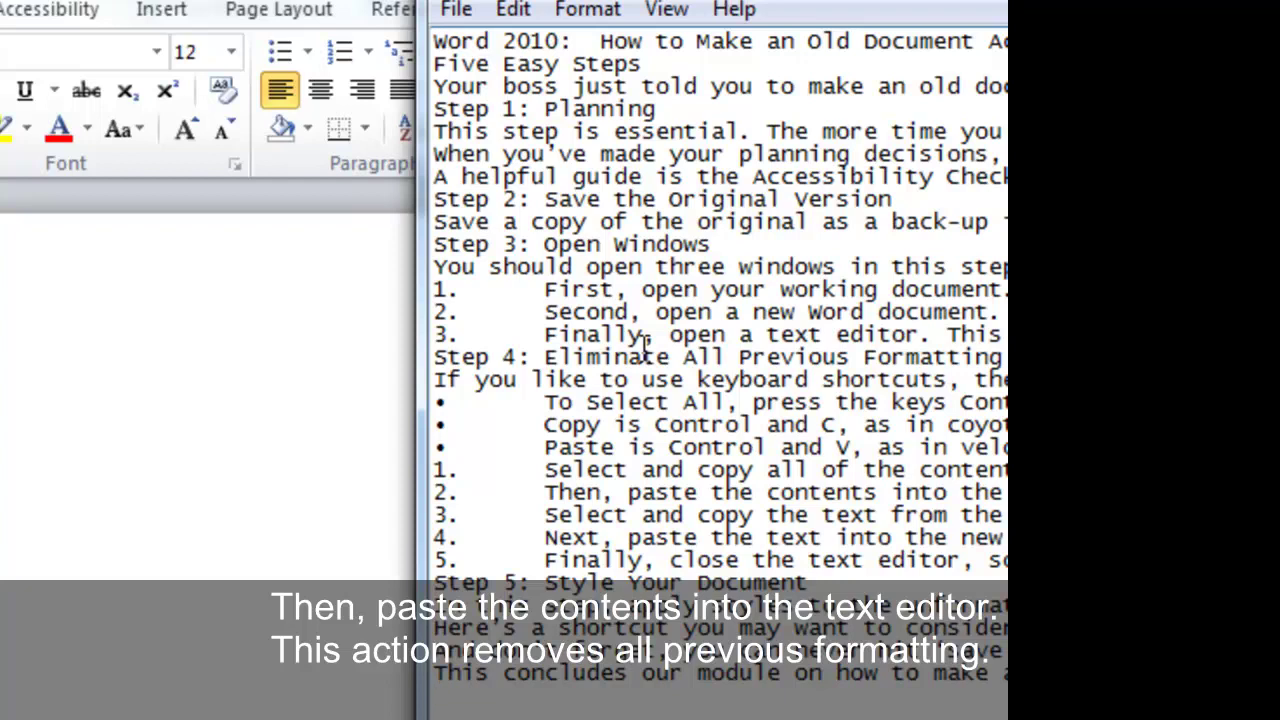
key(ctrl+a)
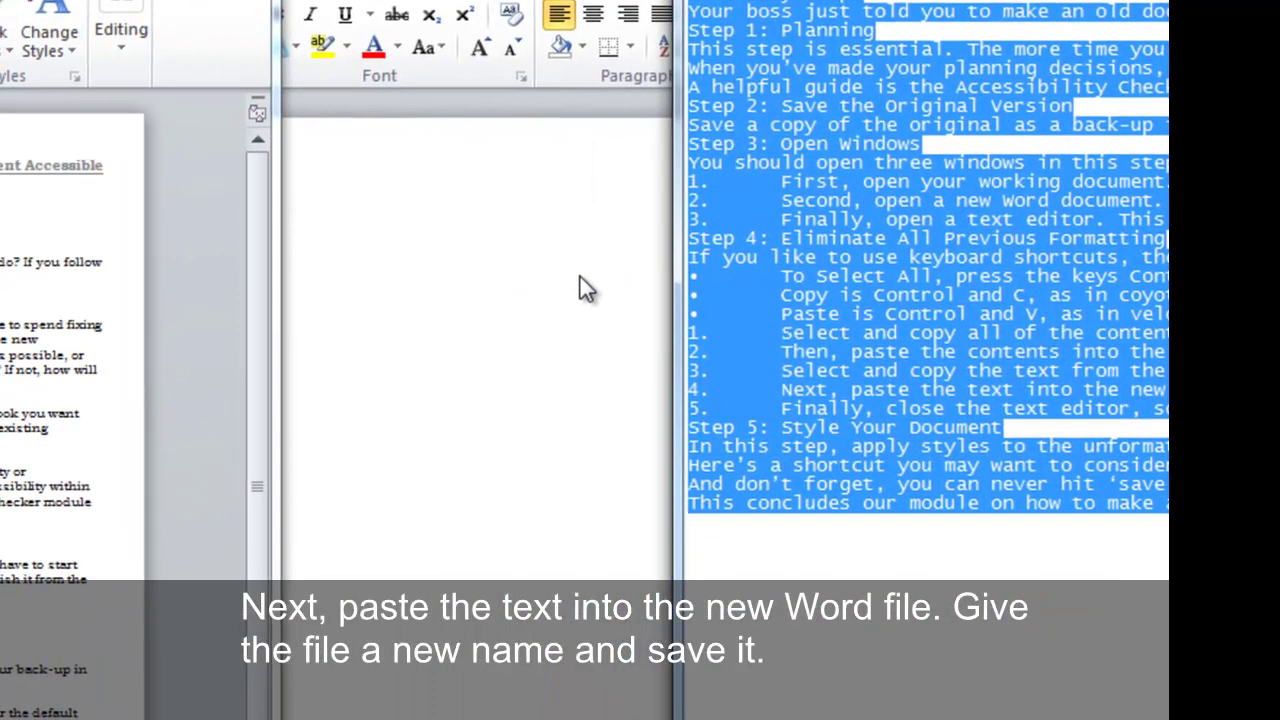
Paste the plain text into Document1, save it as 'New_module_script', and close Notepad with Don't Save
click(580, 277)
key(ctrl+v)
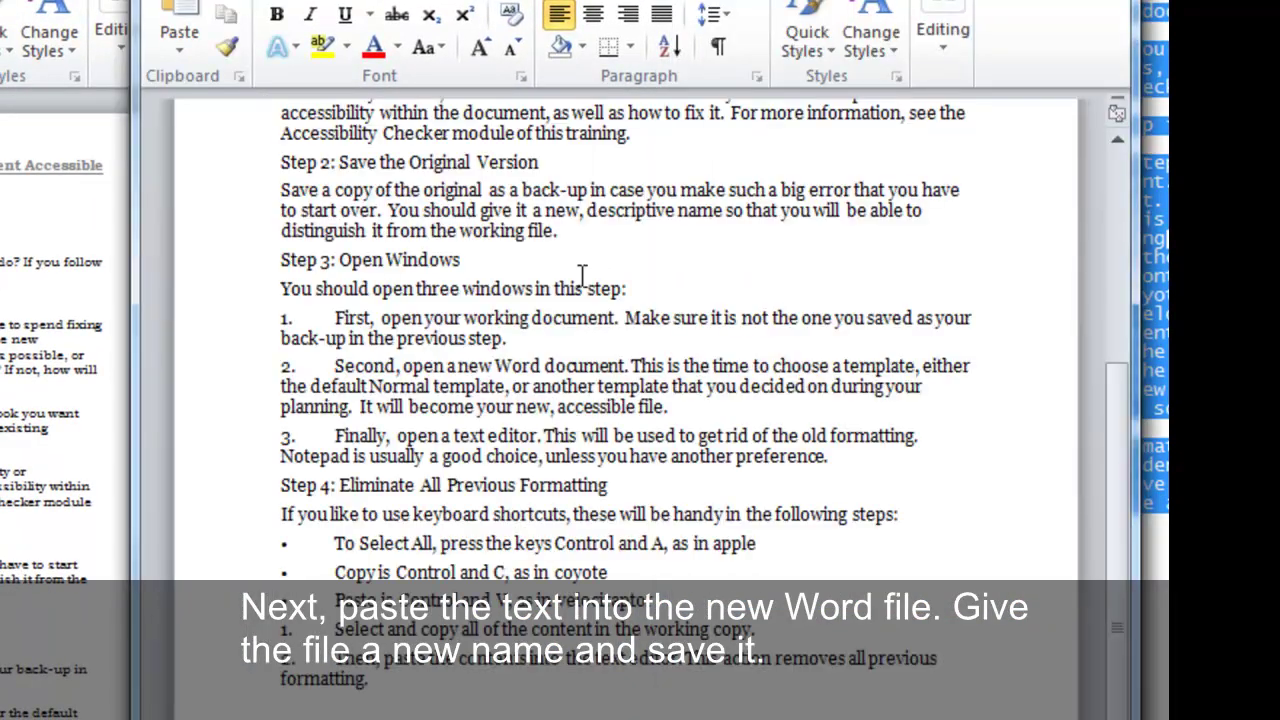
key(ctrl+s)
text(New_module)
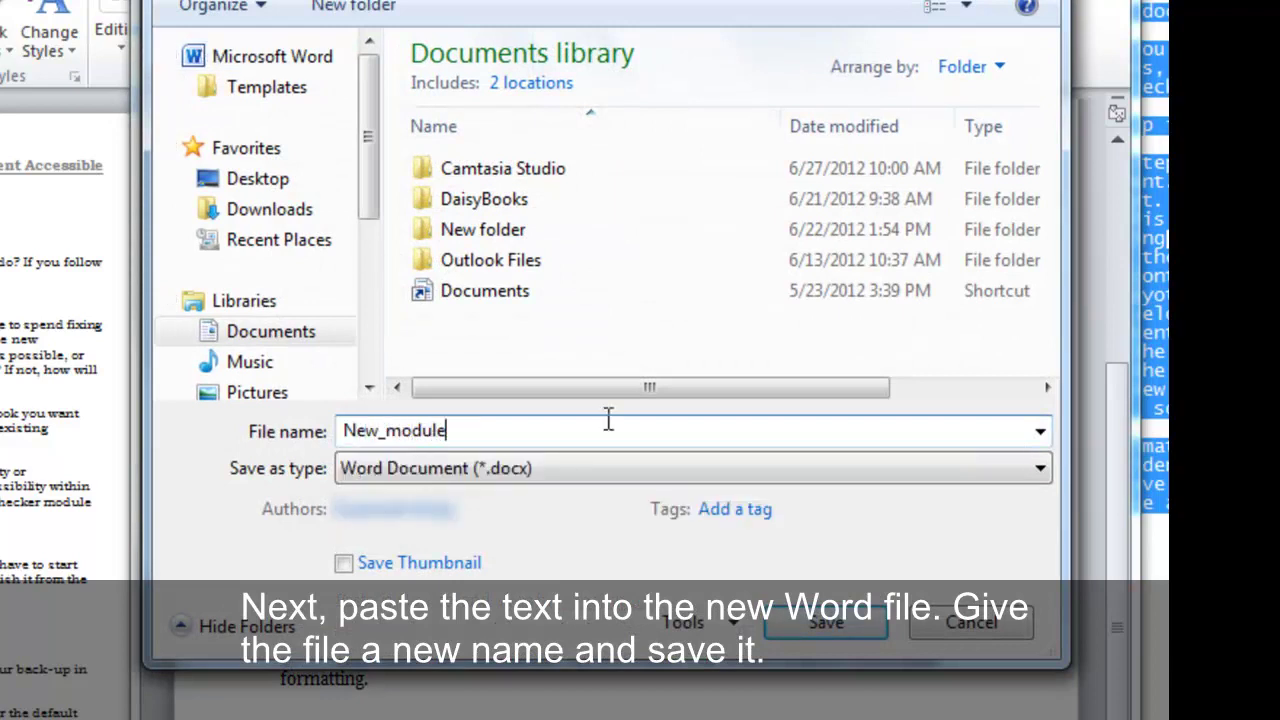
text(_script)
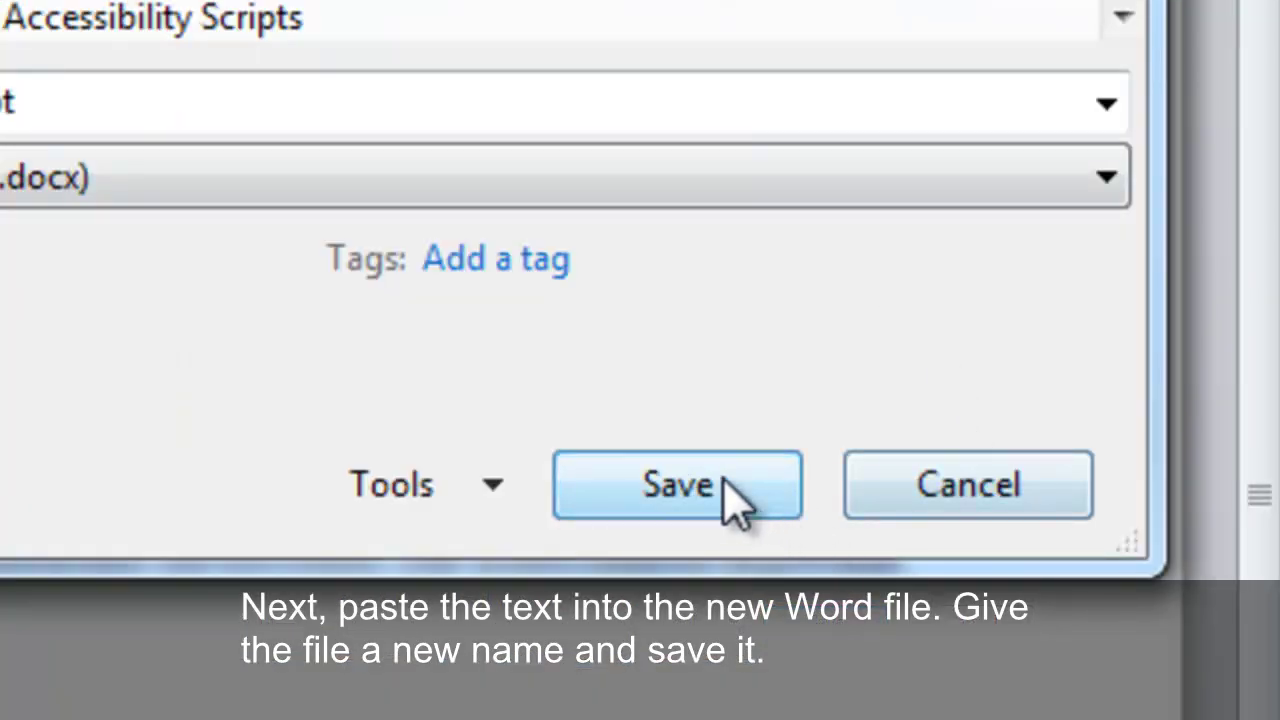
click(735, 500)
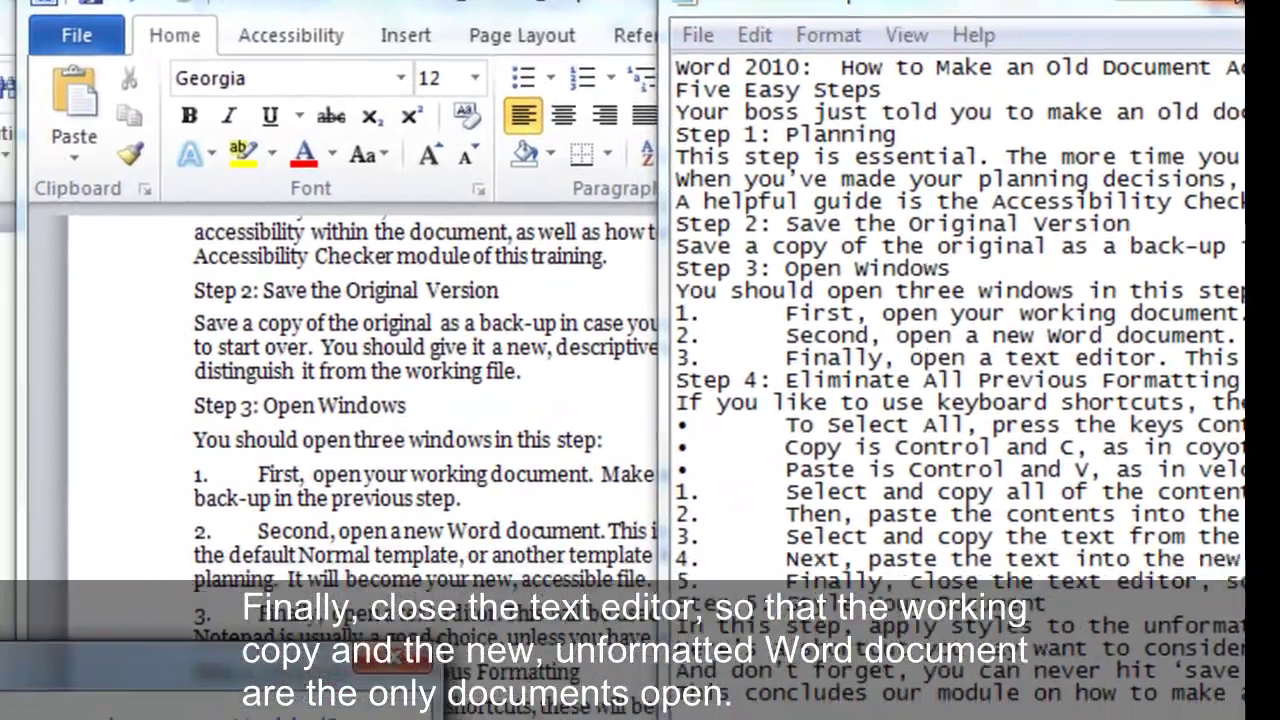
key(alt+F4)
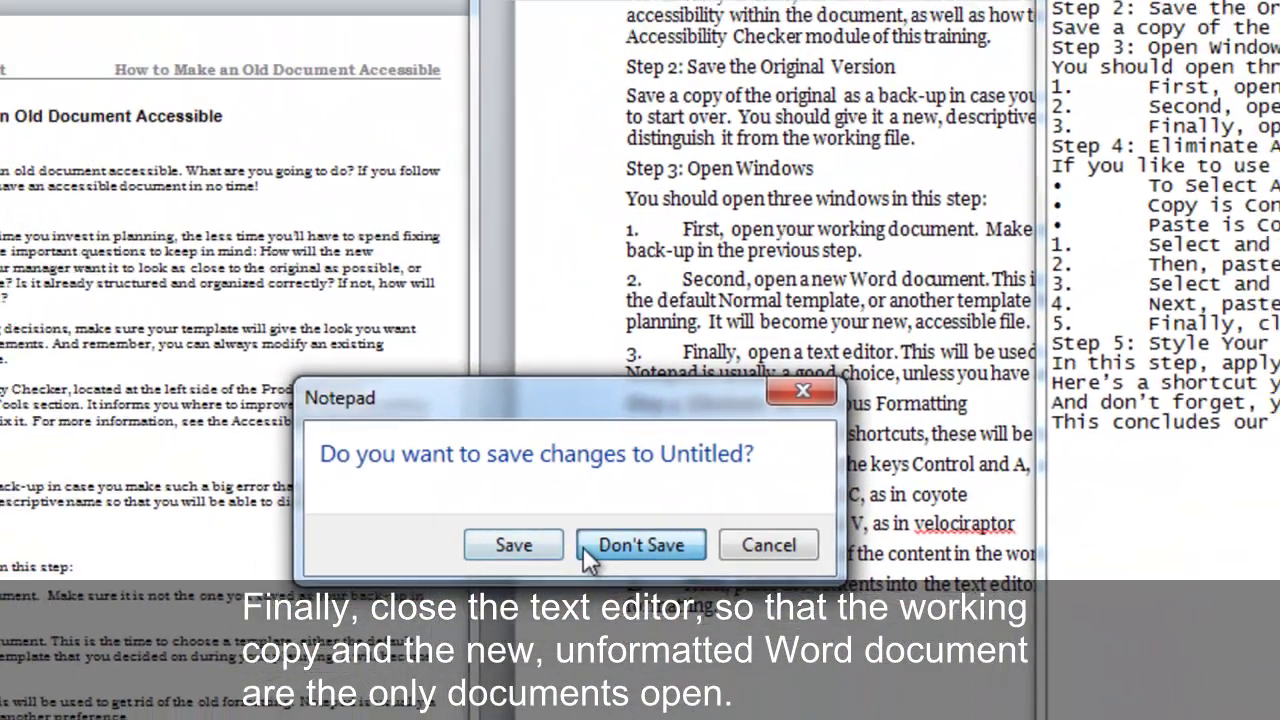
click(585, 546)
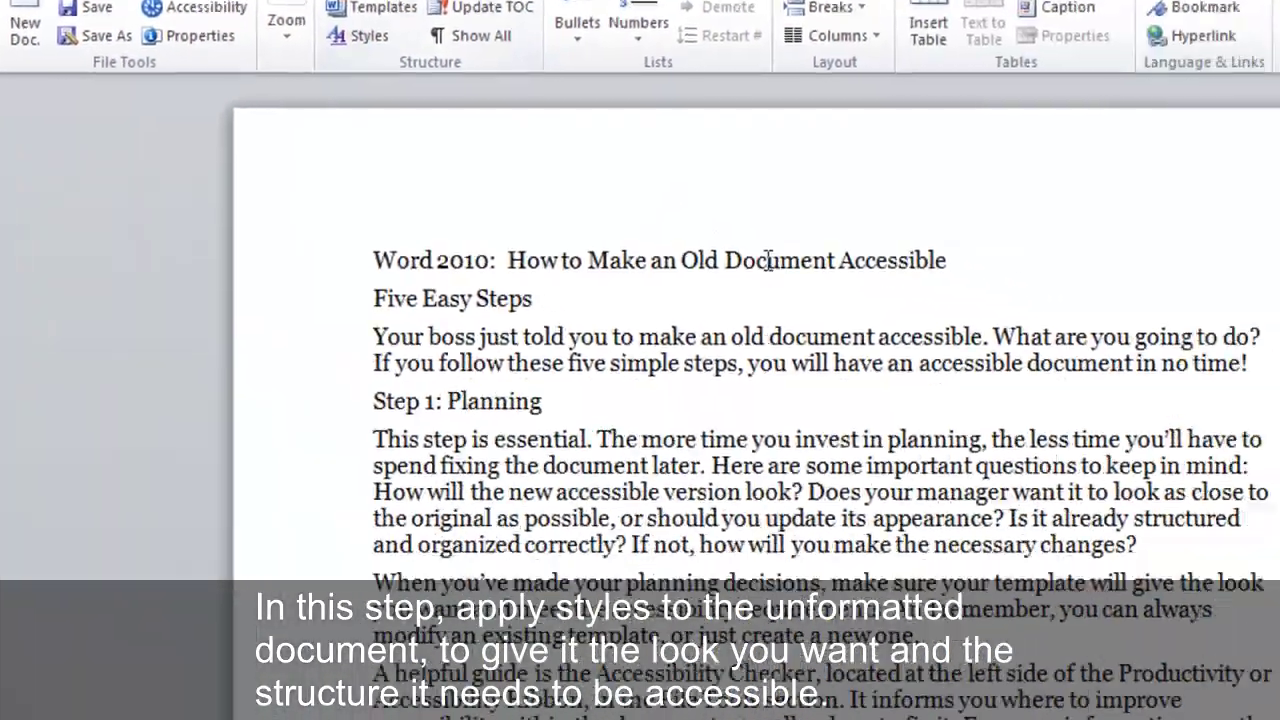
From the Styles list, make the title Heading 1 and 'Five Easy Steps' Heading 2, then restore the window beside the original
click(635, 162)
click(1133, 368)
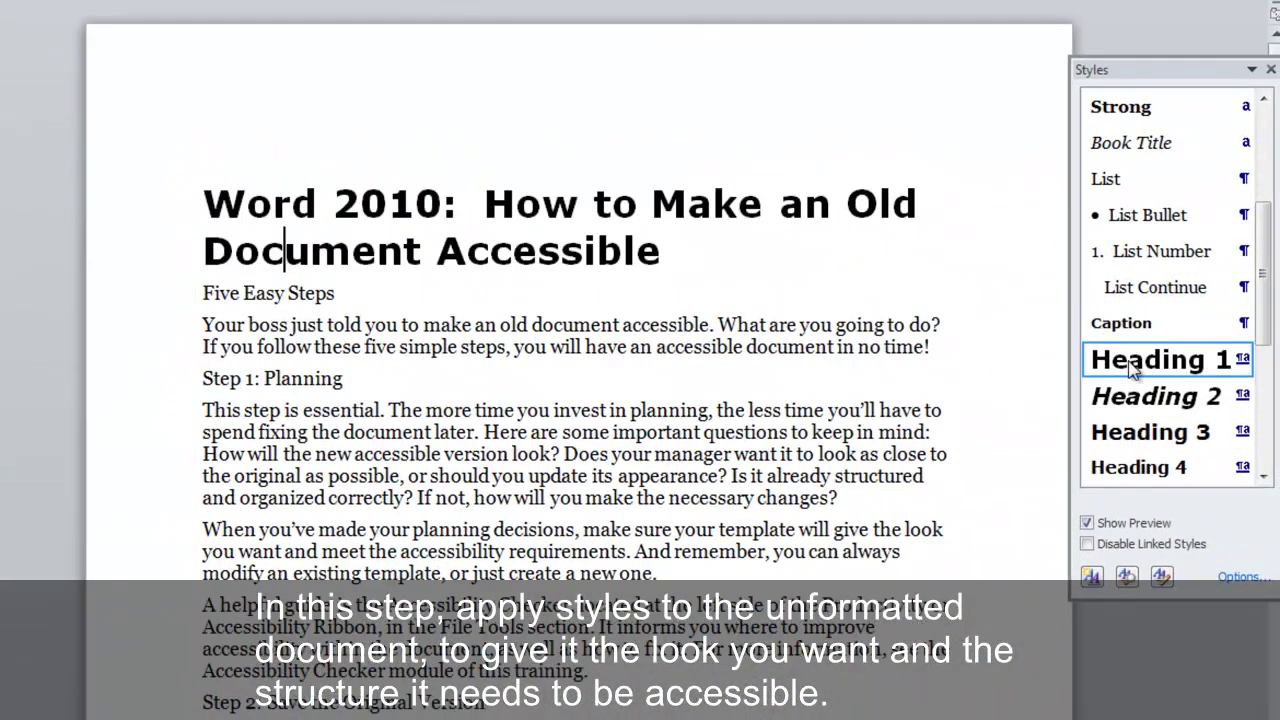
click(352, 292)
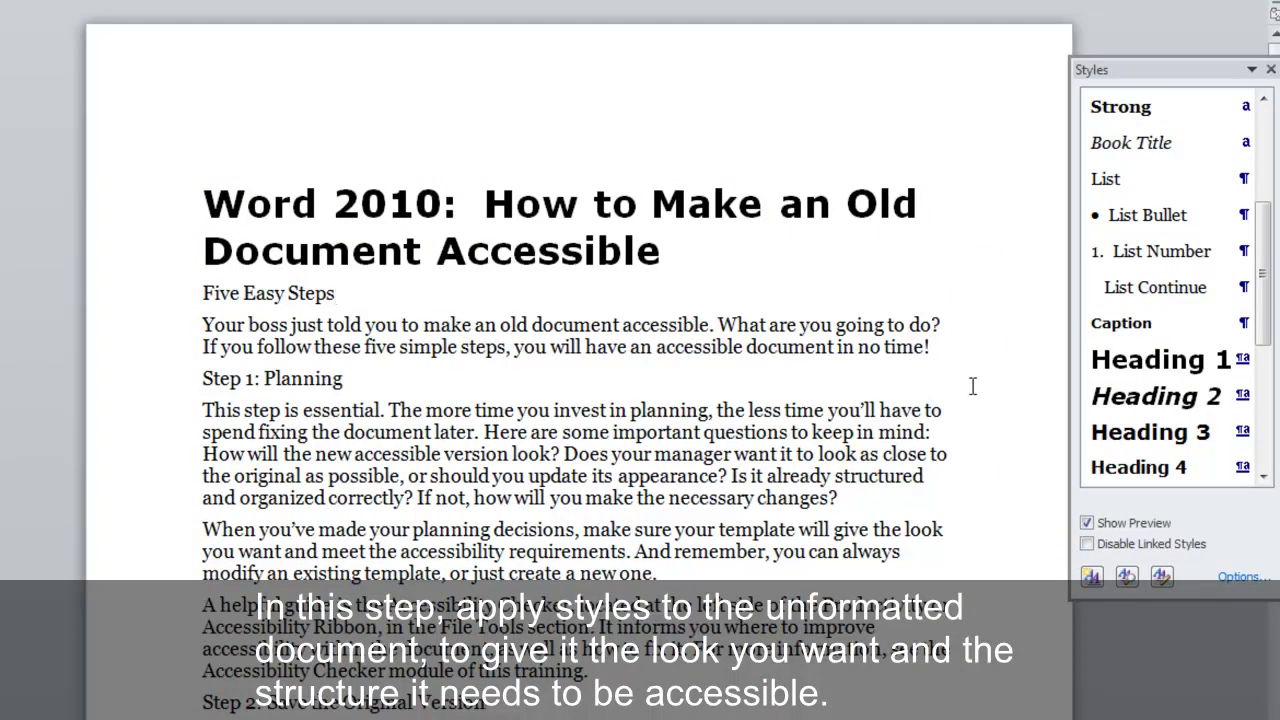
click(1116, 410)
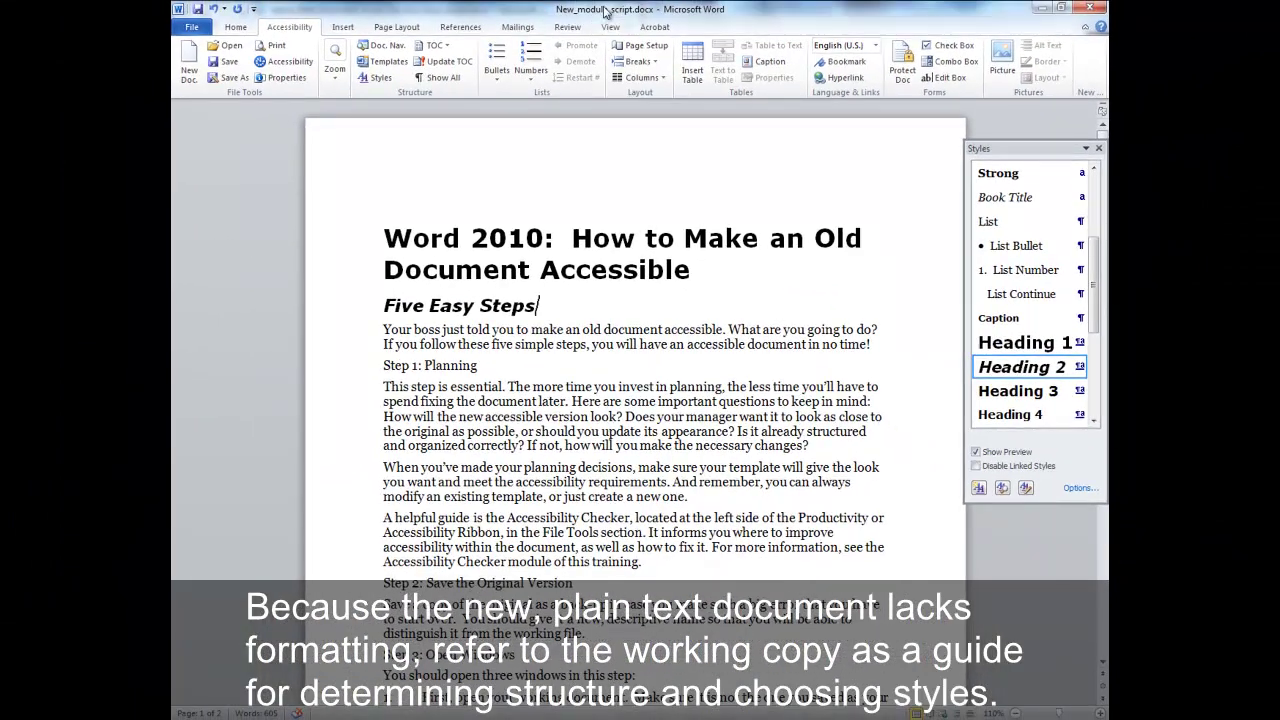
double_click(604, 12)
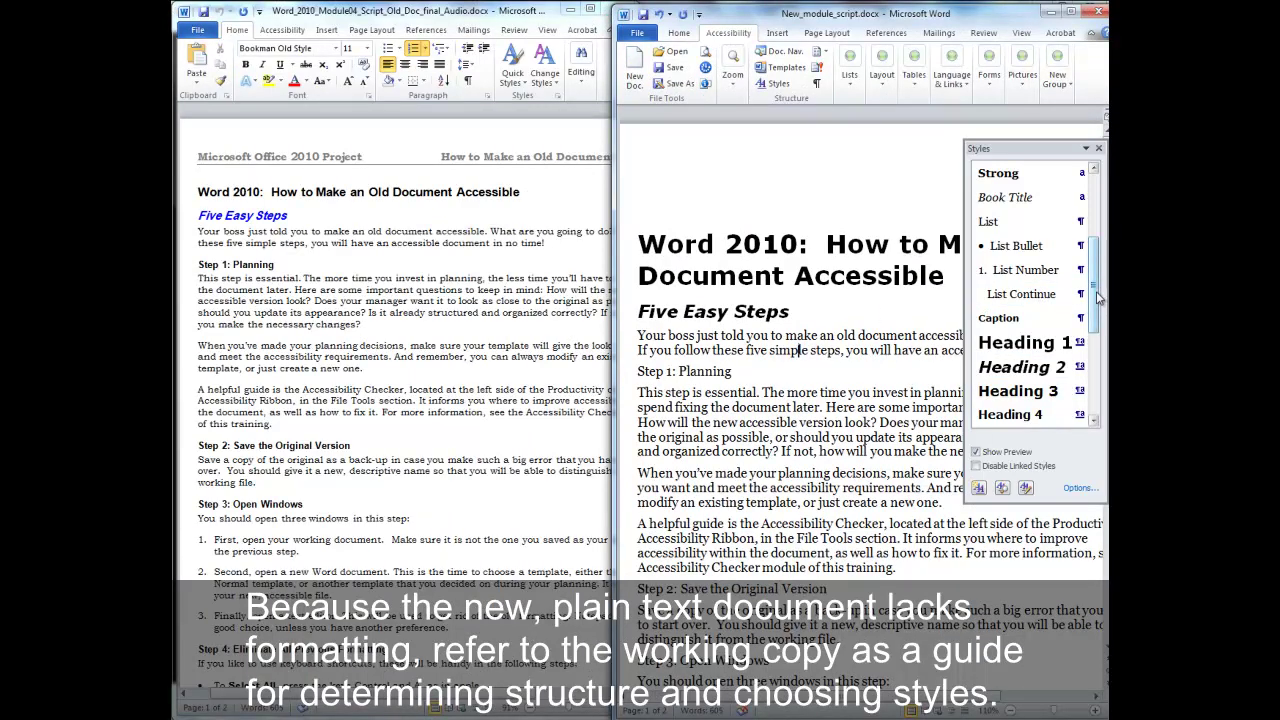
drag(1100, 298, 1105, 232)
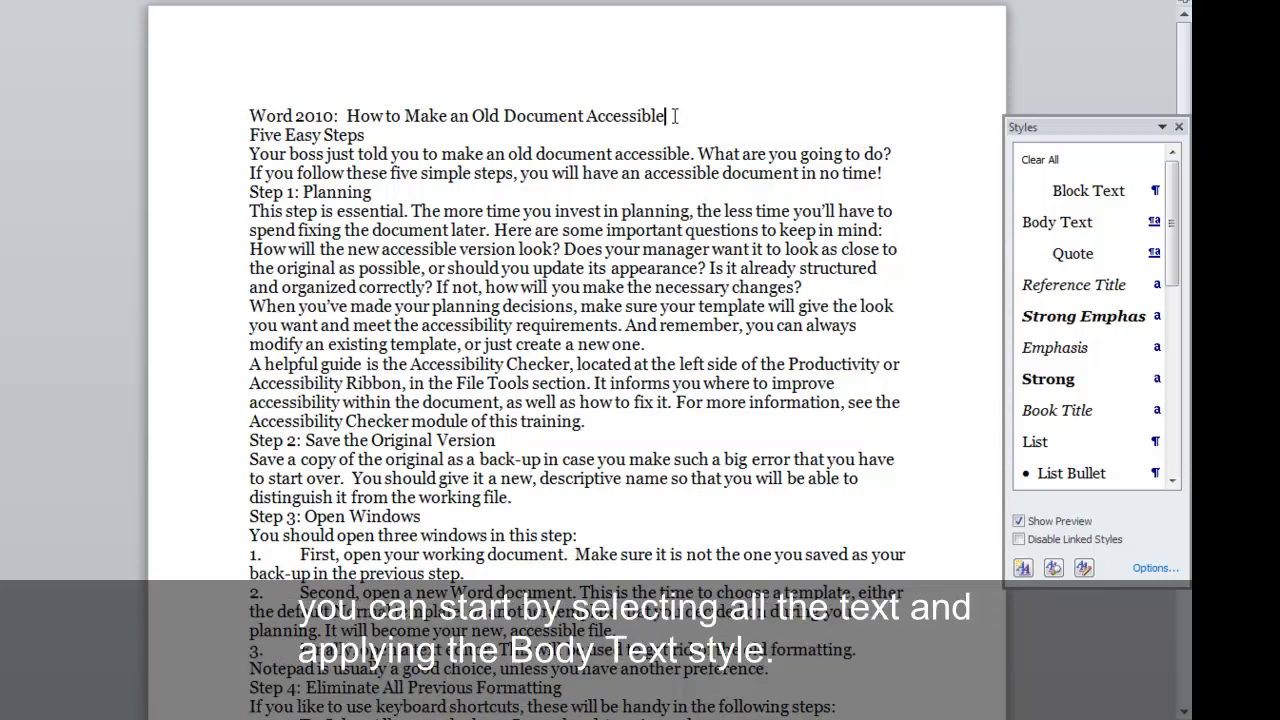
Apply Body Text to the whole document, then restyle the title line as Heading 1
key(ctrl+a)
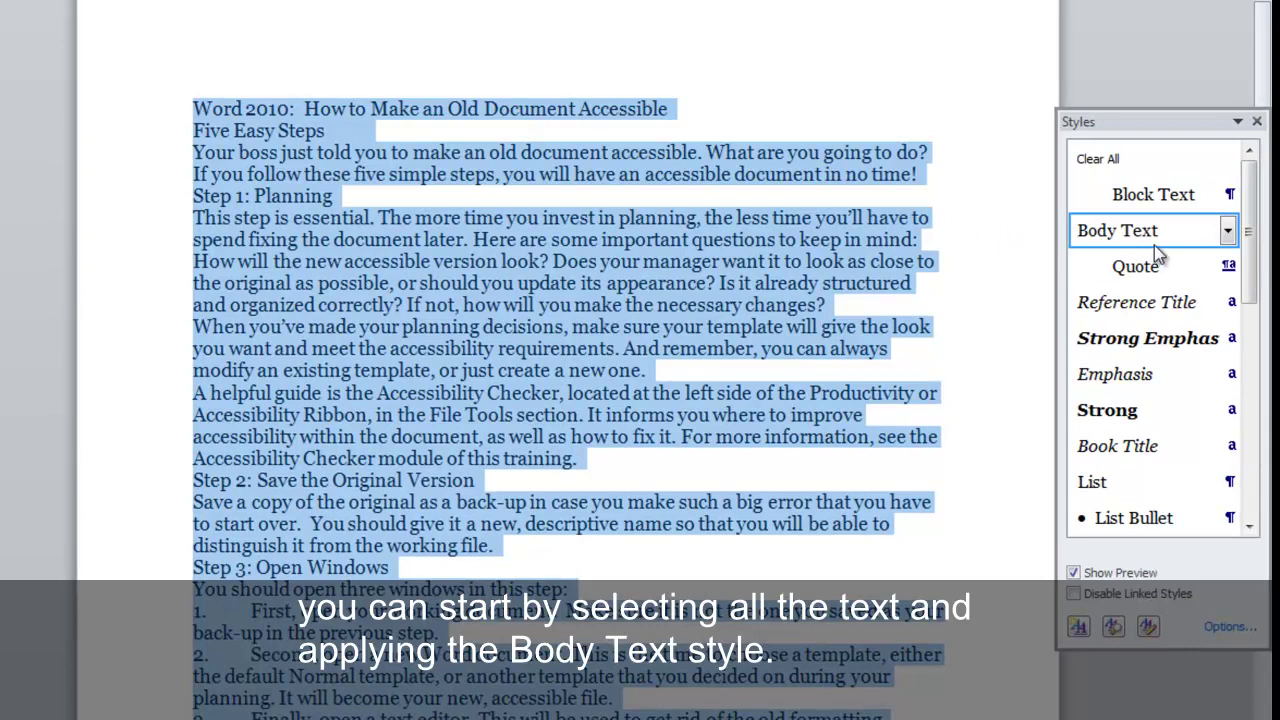
click(1154, 238)
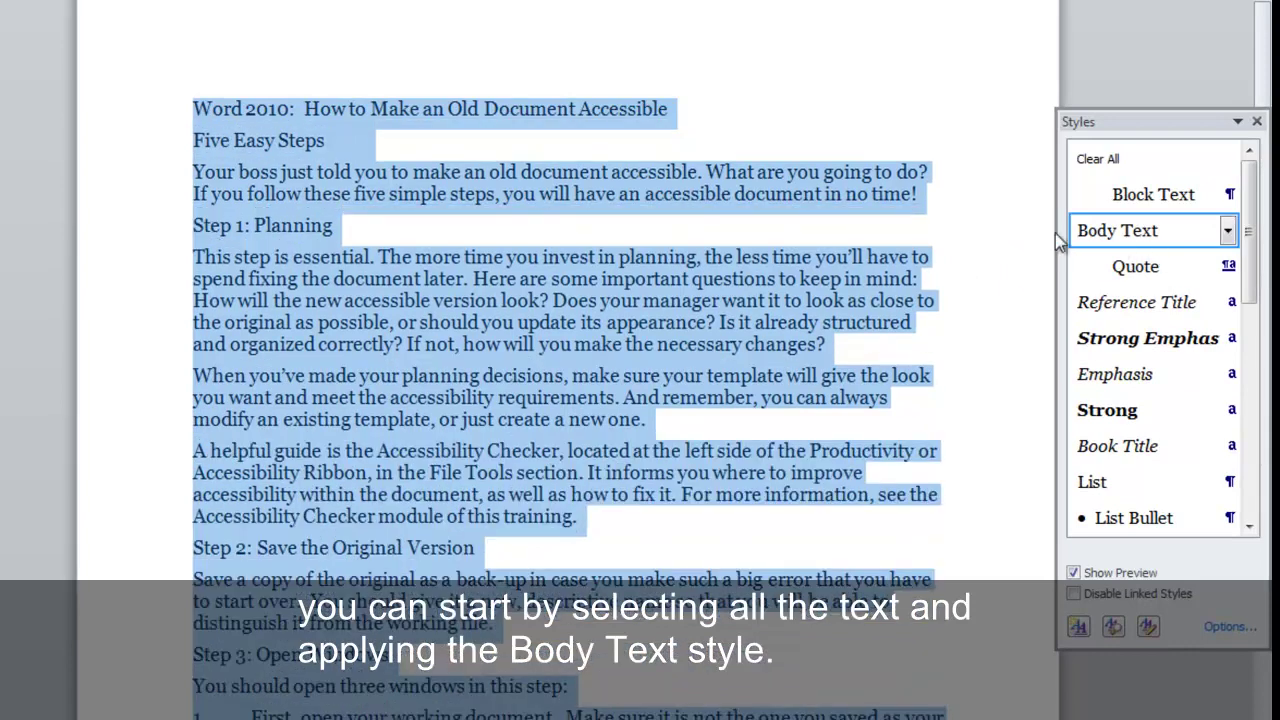
click(579, 110)
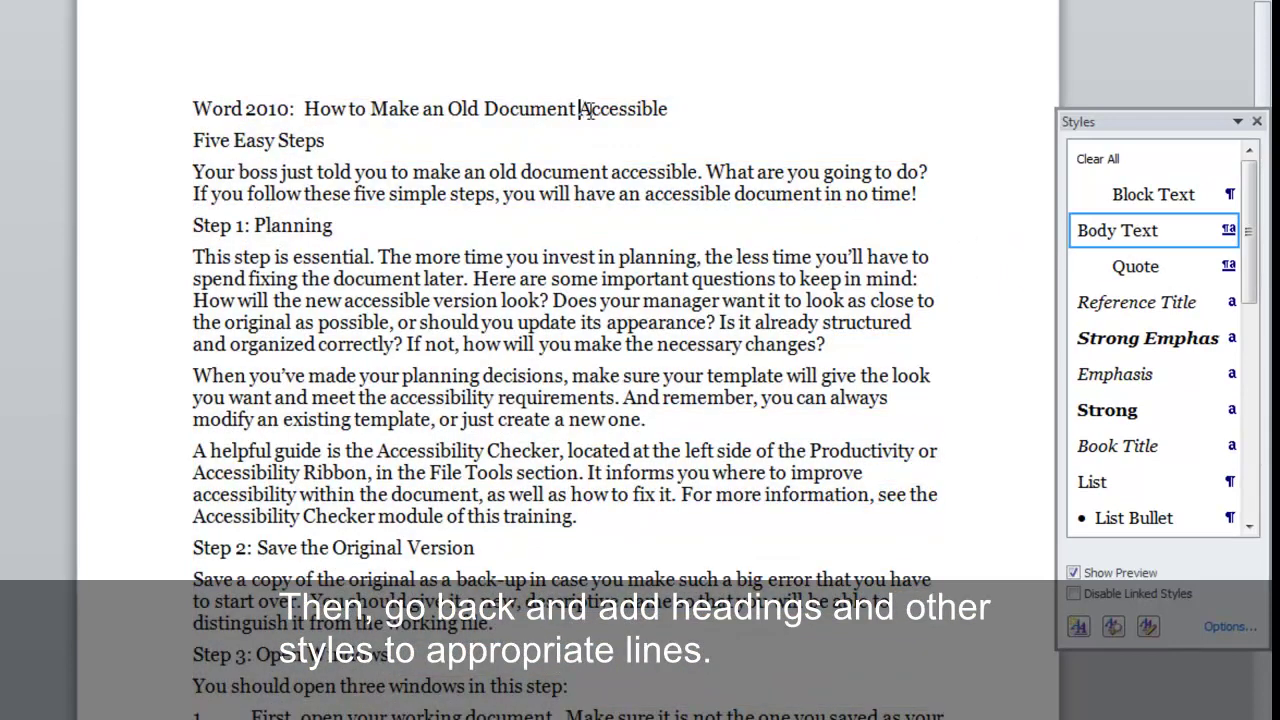
drag(1254, 275, 1255, 365)
click(1178, 448)
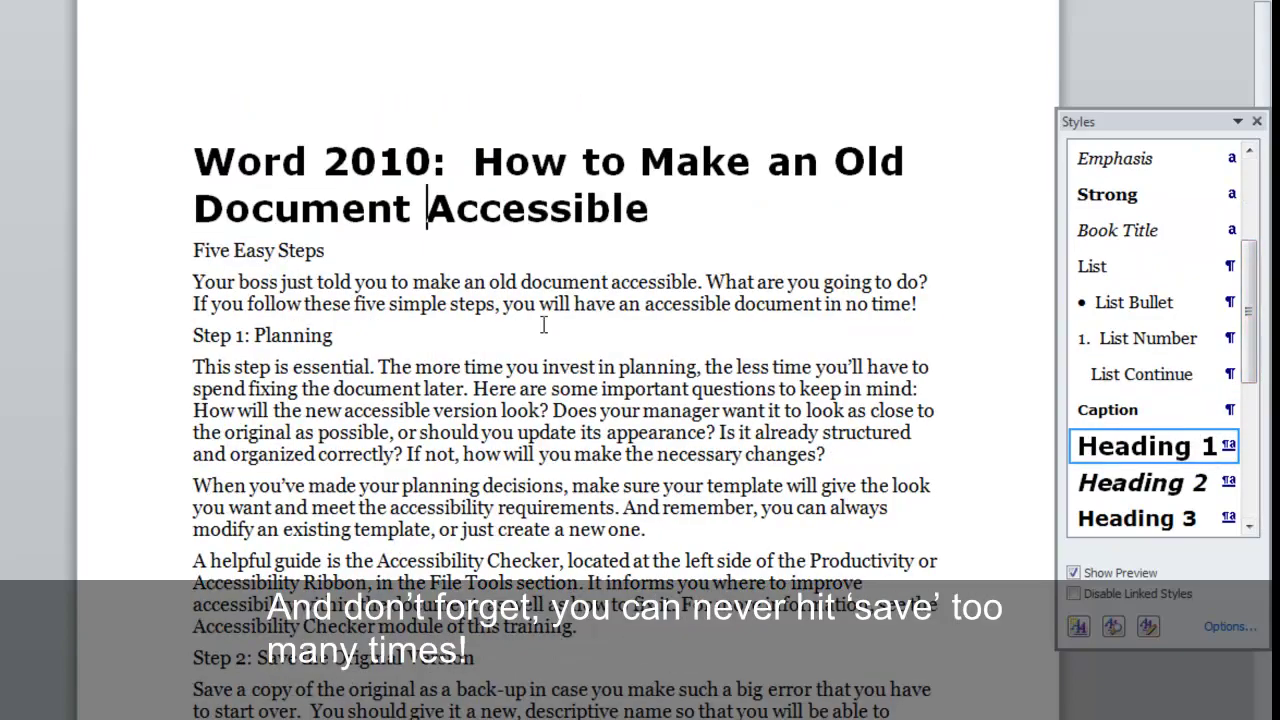
click(451, 262)
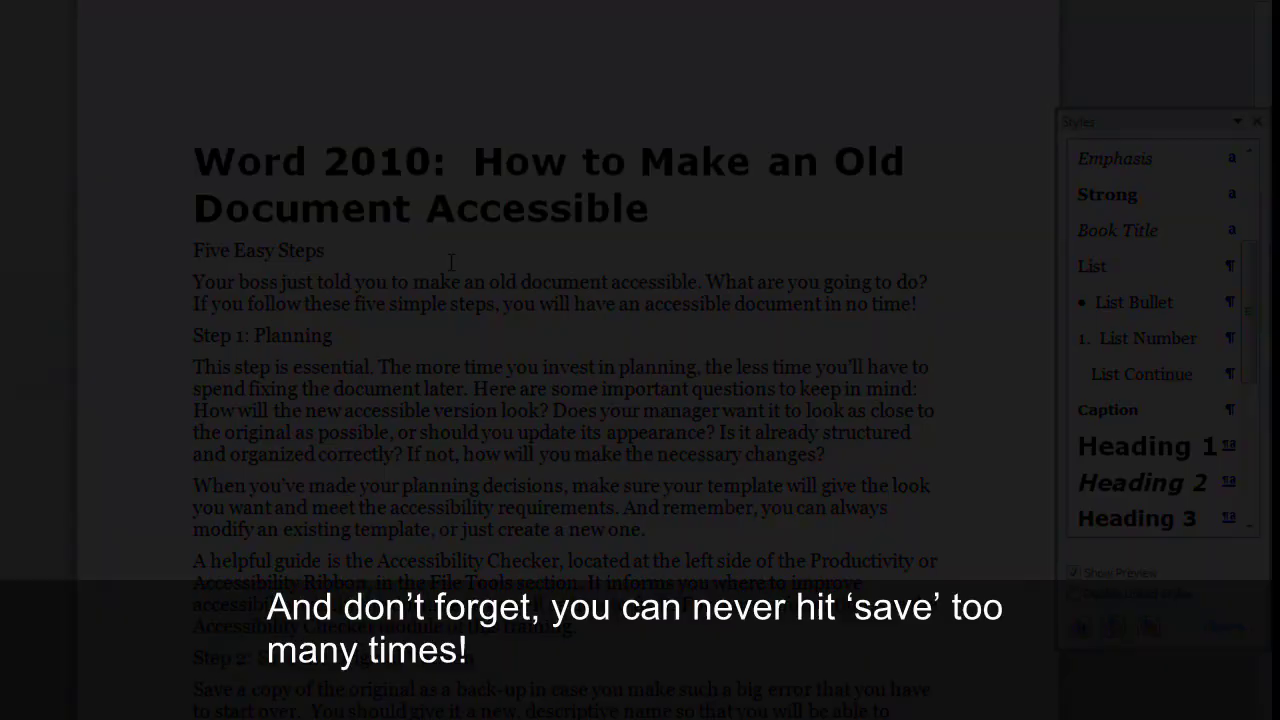